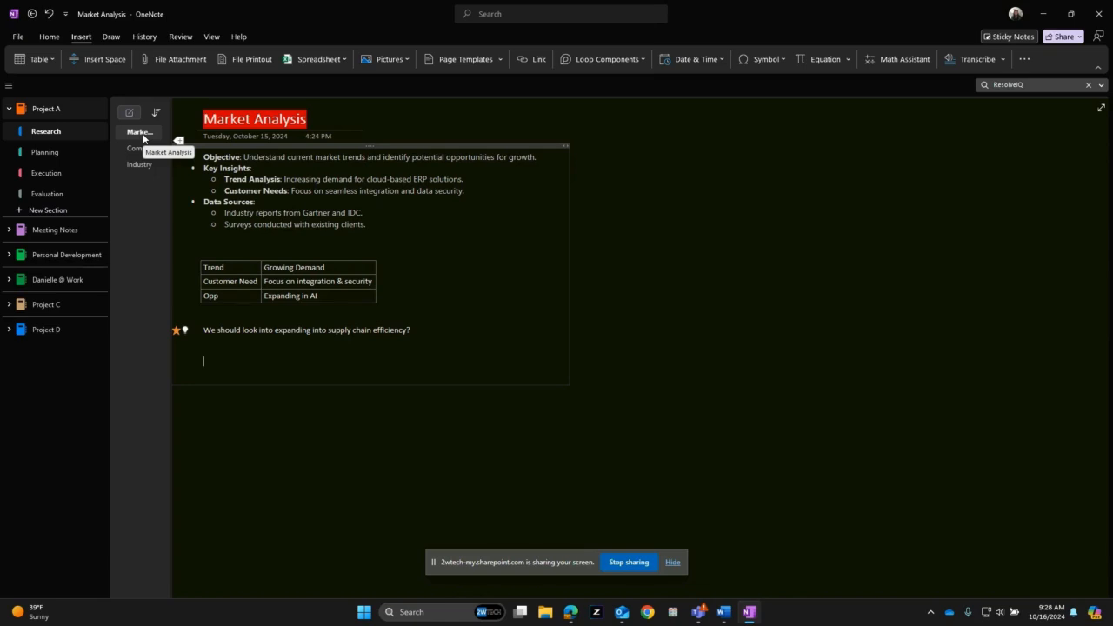
Create a new notebook named Project Green on This PC without sharing it with anyone.
click(17, 37)
click(52, 87)
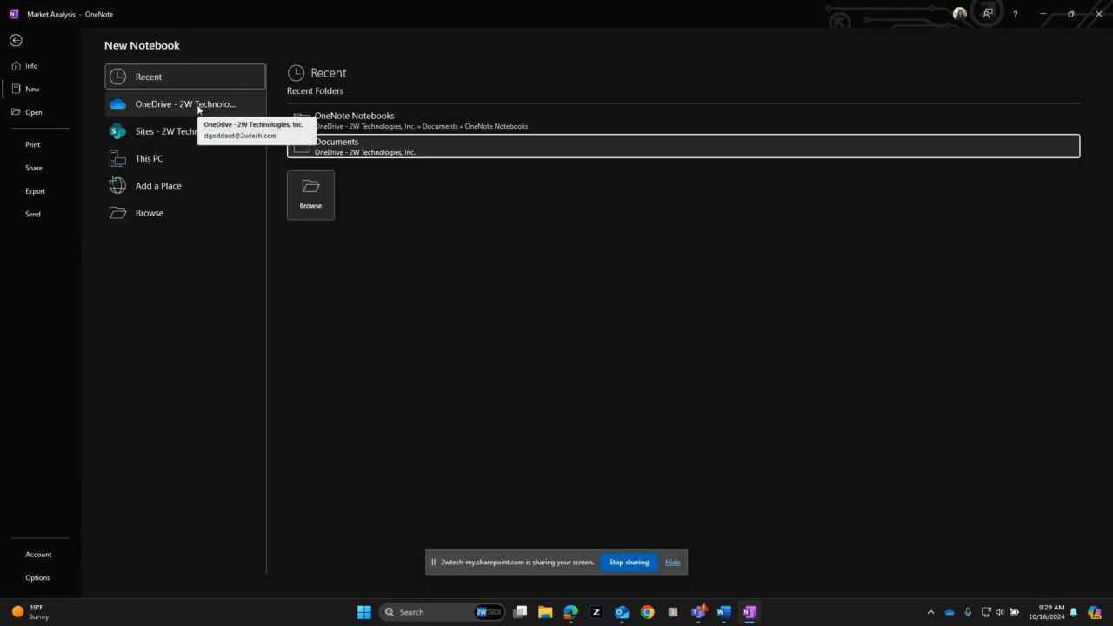
click(160, 161)
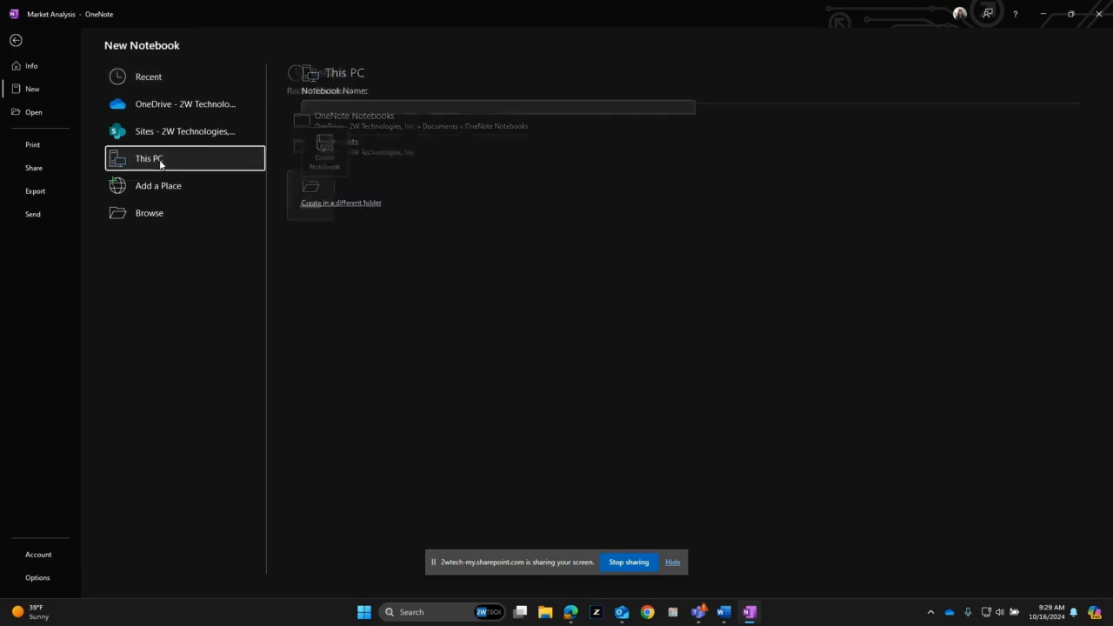
click(329, 109)
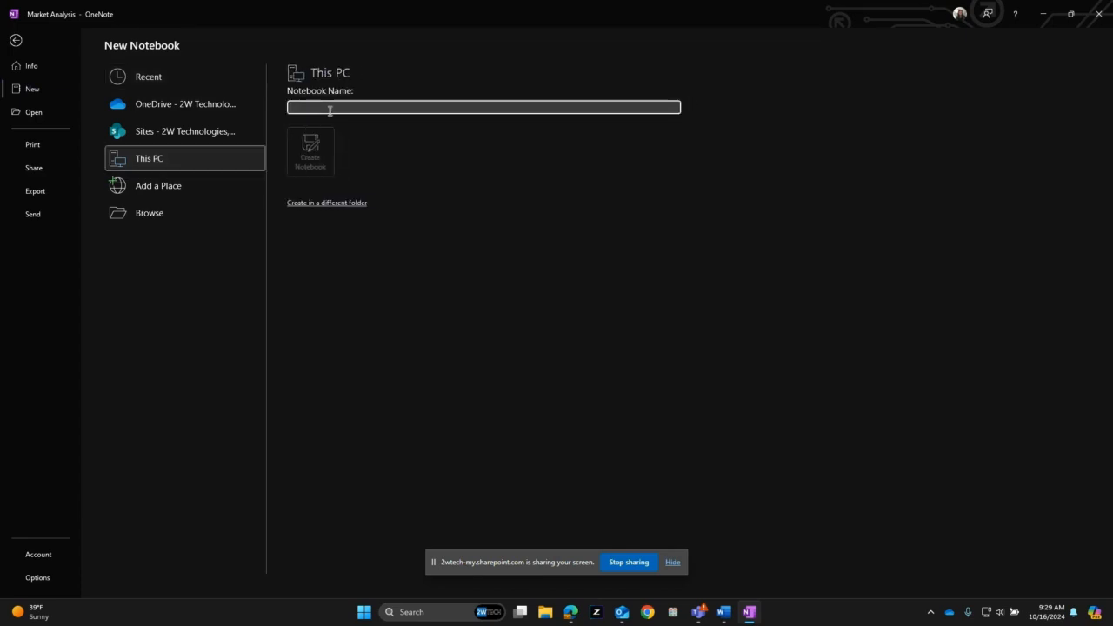
text(Project)
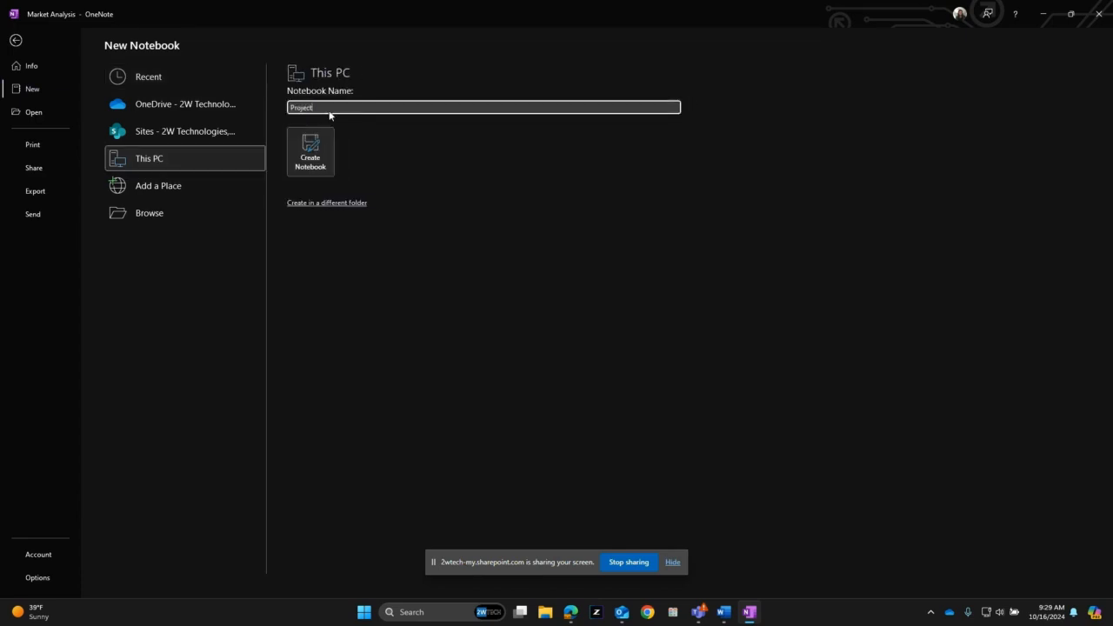
text( Green)
key(Tab)
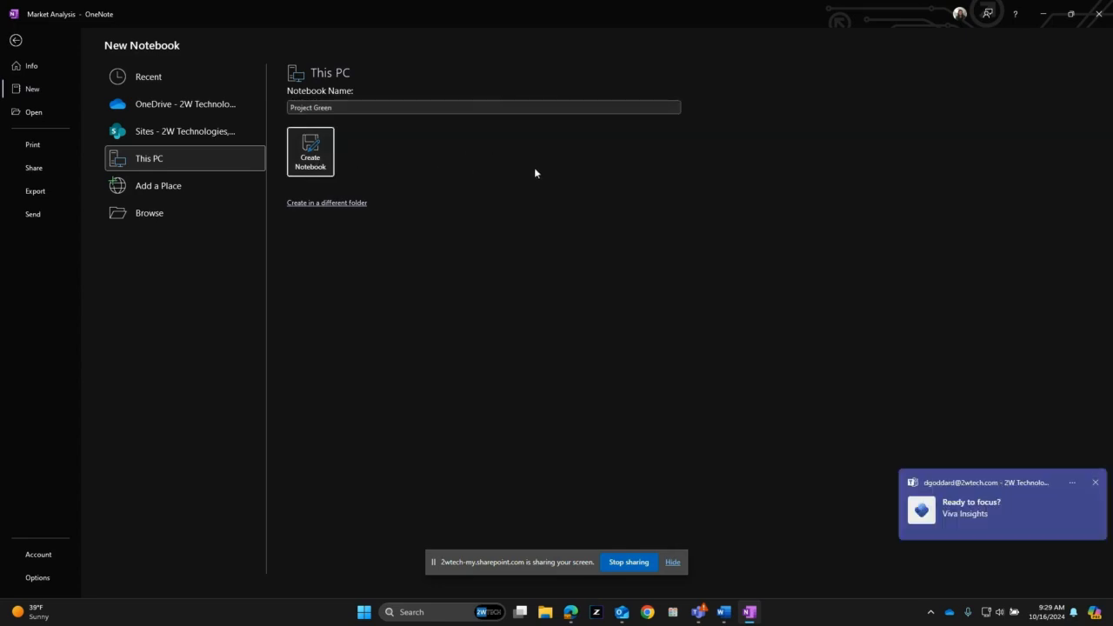
key(Return)
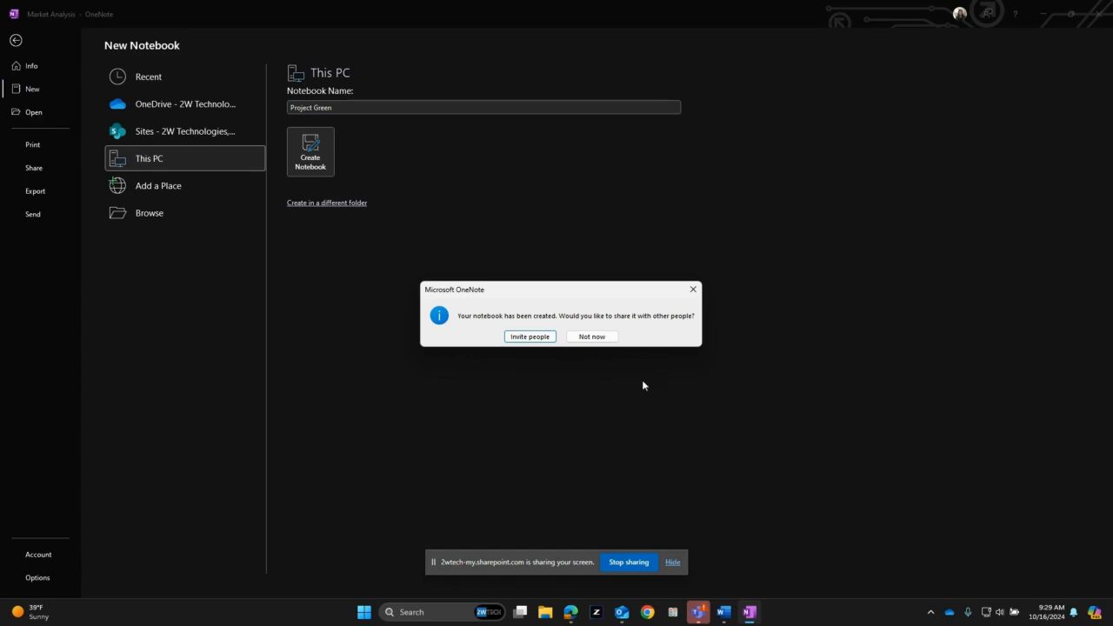
click(592, 337)
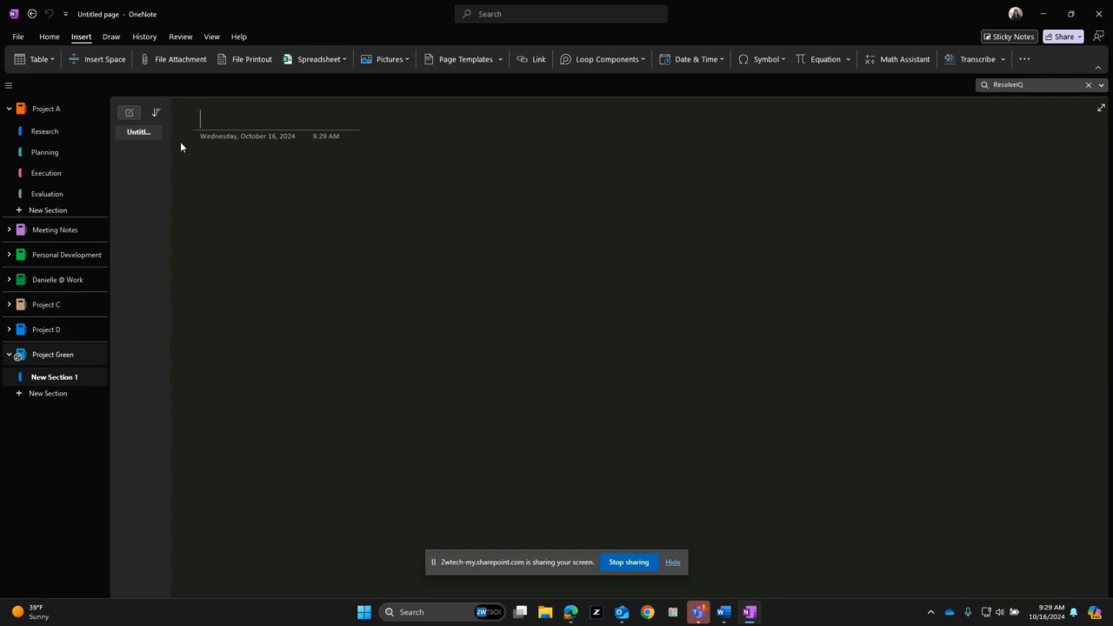
Title the new notebook's first page Budget and rename its section to Overview.
text(Budget)
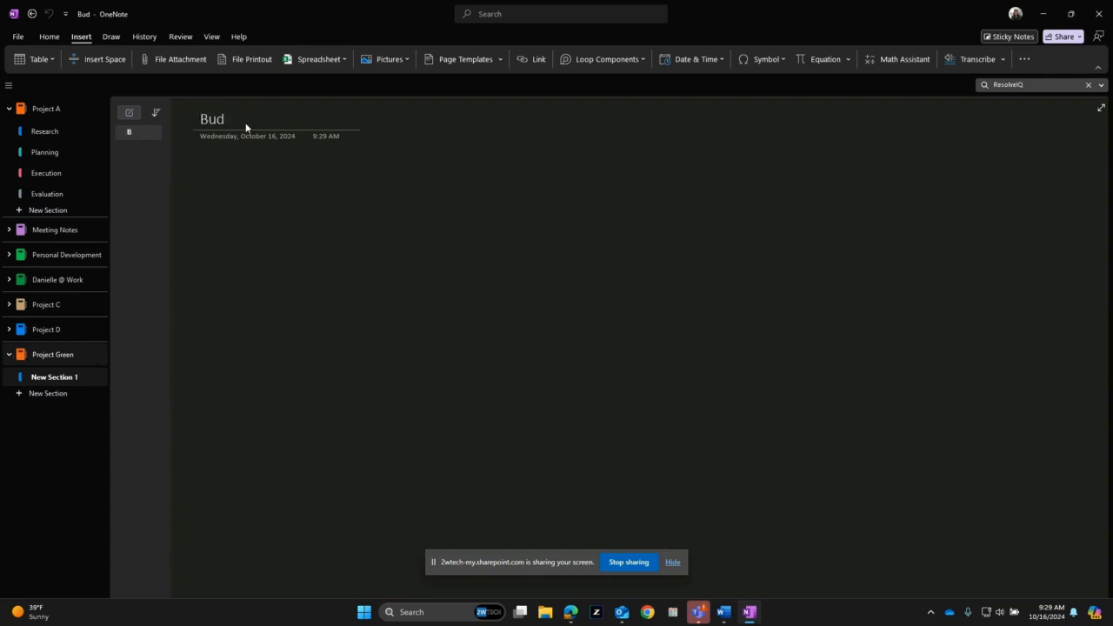
right_click(71, 377)
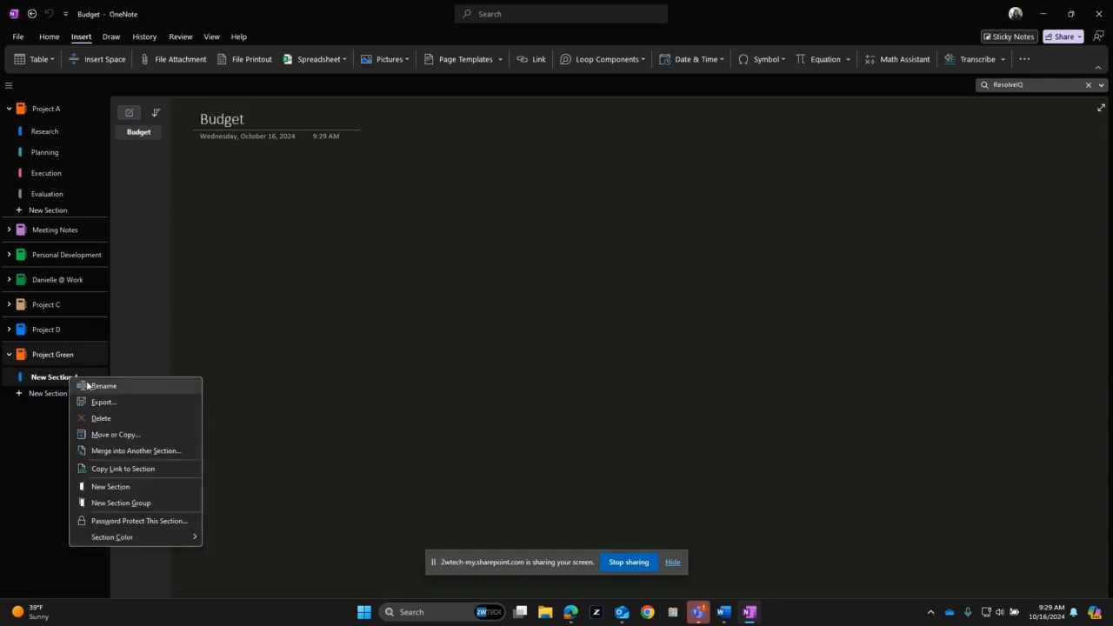
click(94, 385)
text(Overview)
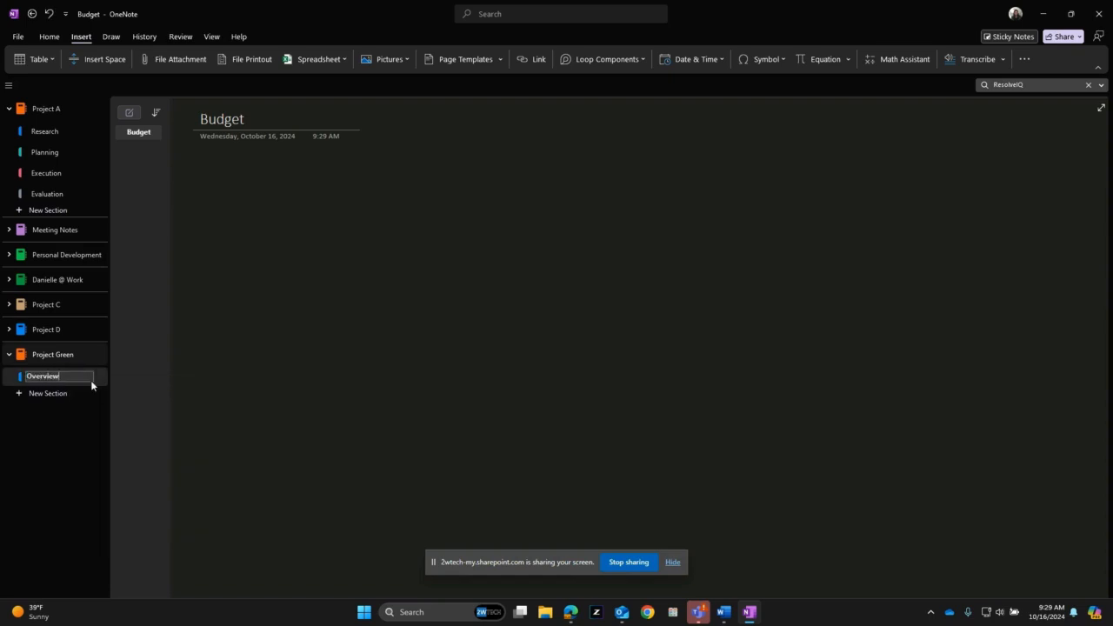
key(Return)
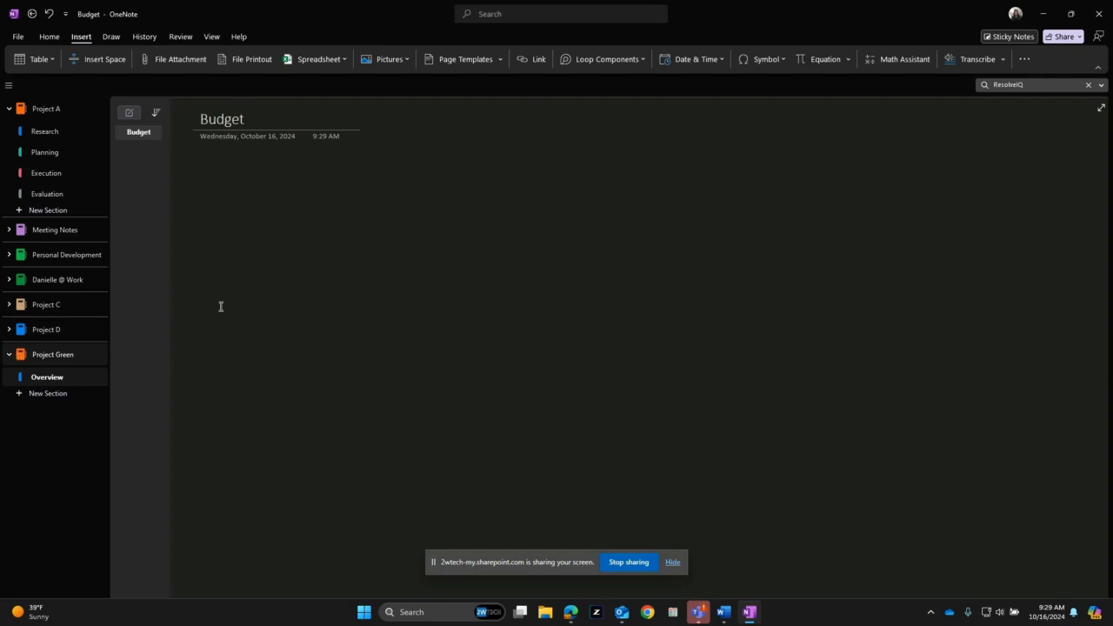
Change the page color of the Market Analysis page in Project A's Research section to dark red.
click(79, 139)
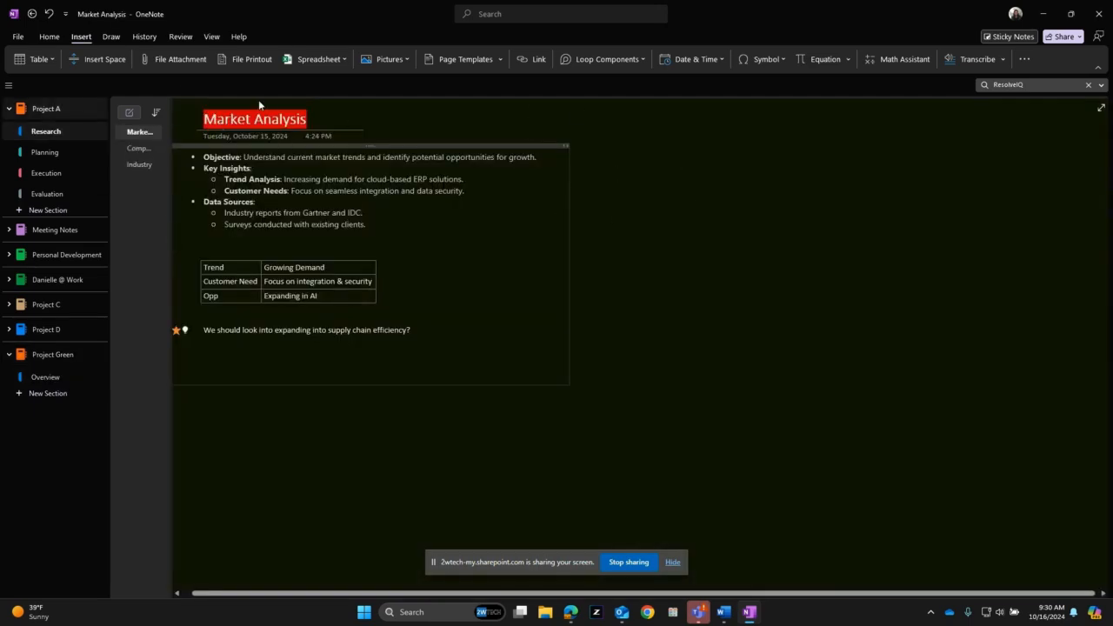
click(111, 37)
click(435, 61)
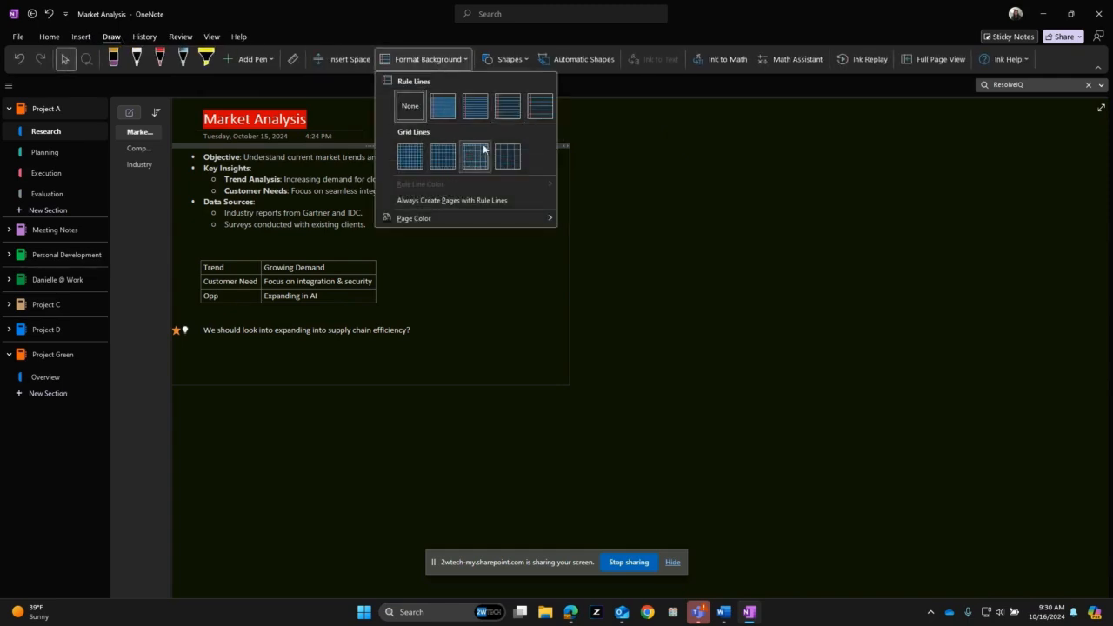
mouse_move(425, 217)
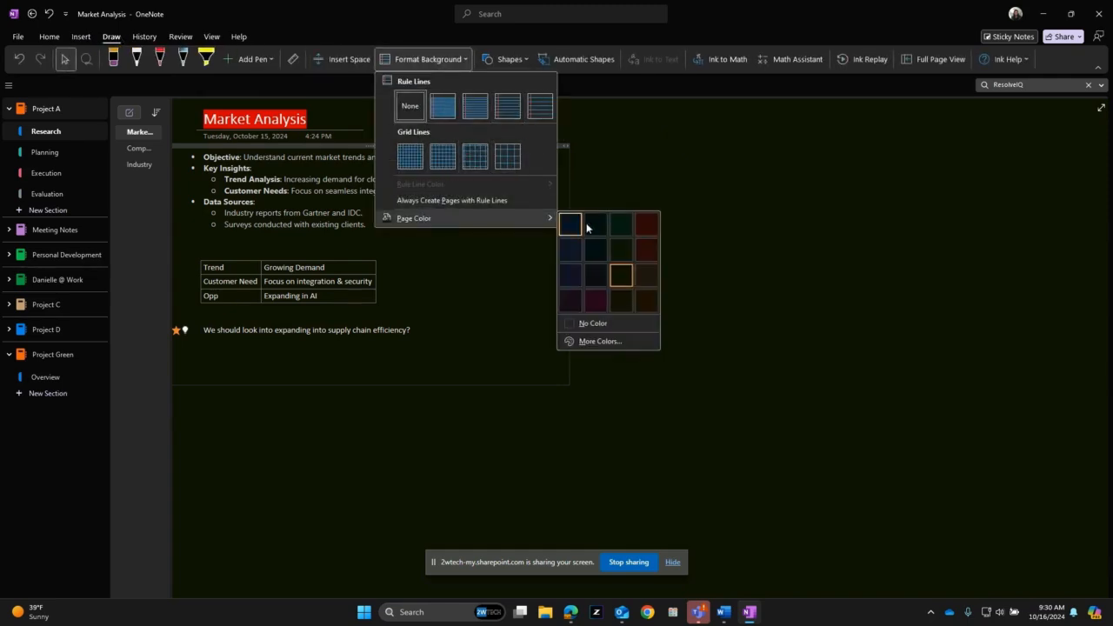
click(646, 226)
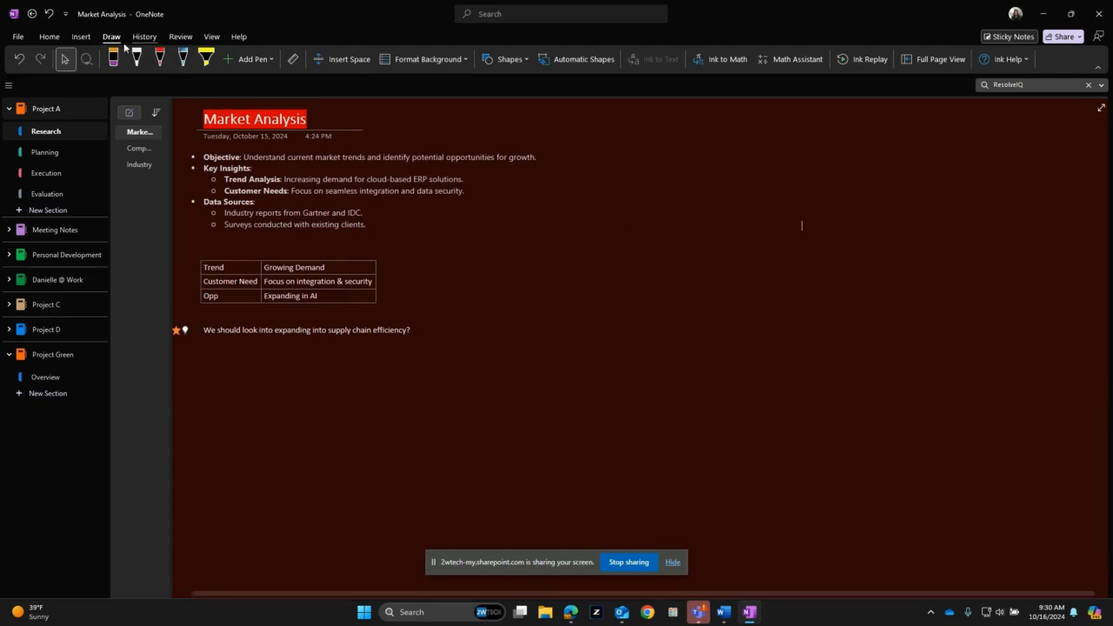
click(49, 36)
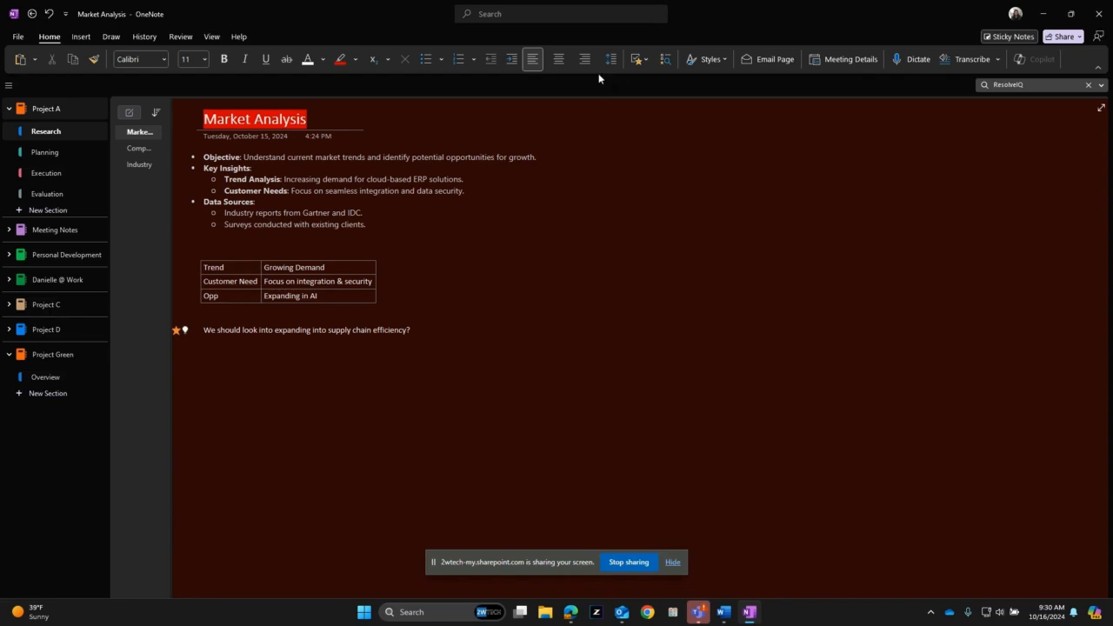
click(148, 38)
click(266, 61)
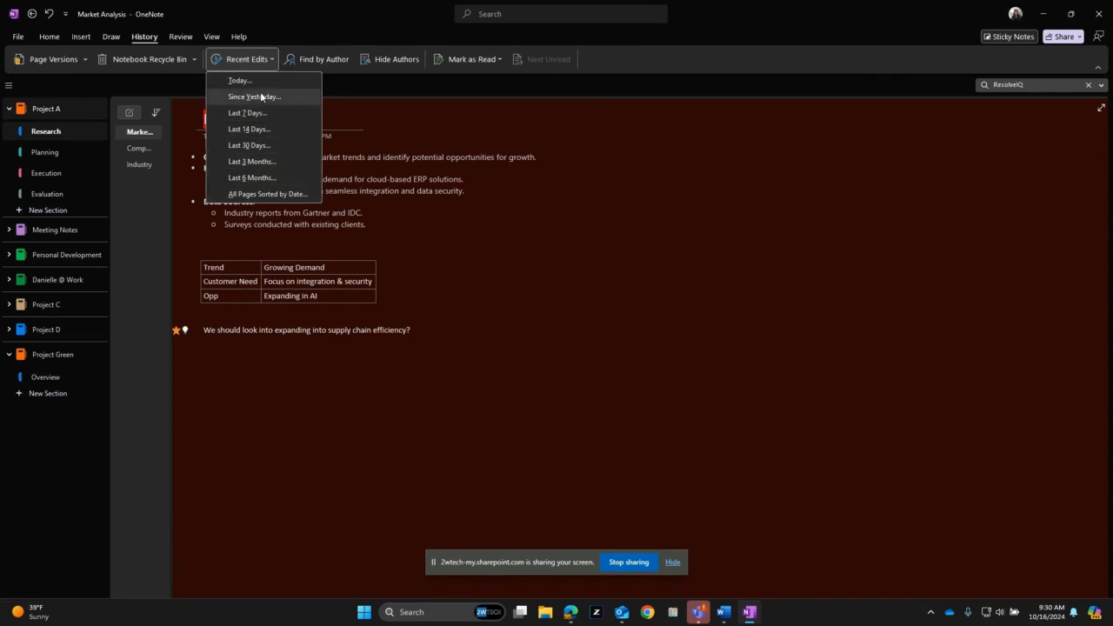
click(431, 303)
key(Return)
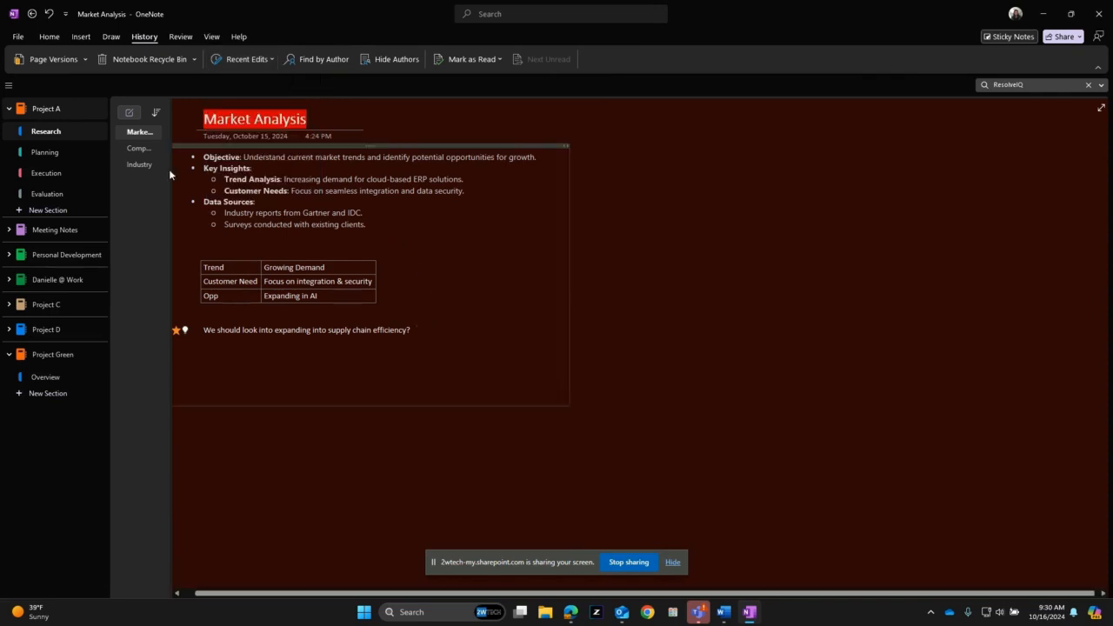
Copy the text out of the blue picture about managers and upskilling on the Industry page.
click(76, 37)
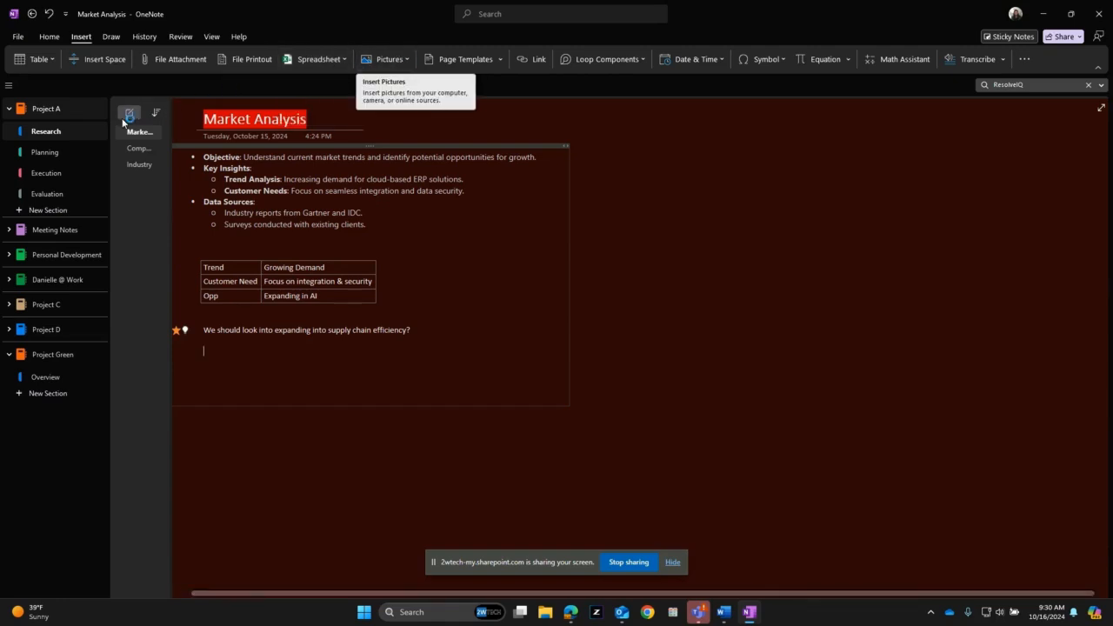
click(141, 148)
click(140, 165)
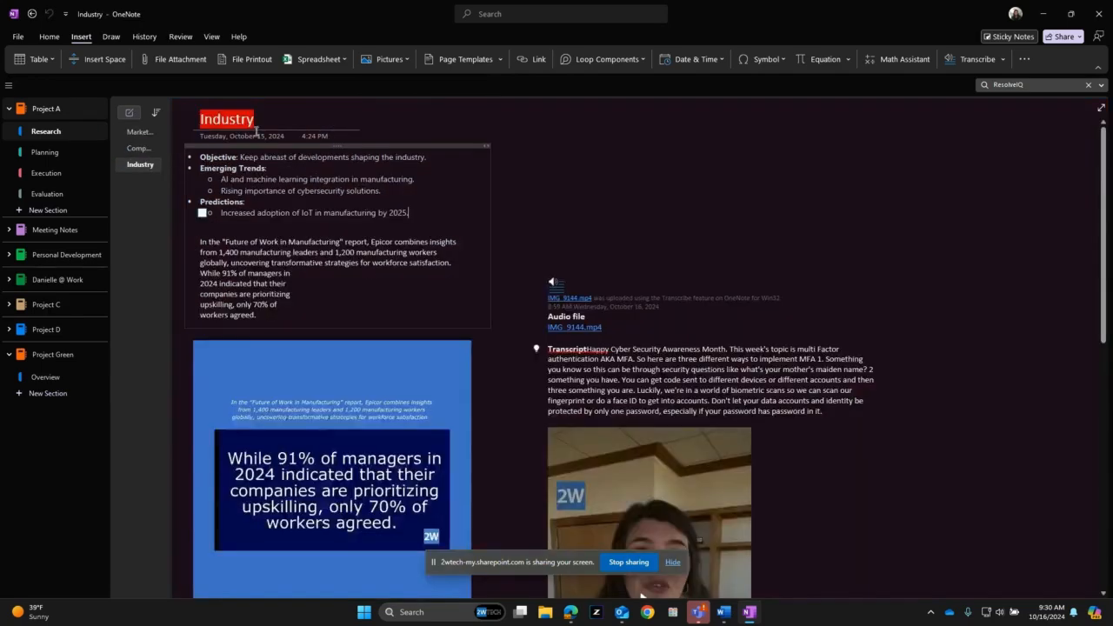
scroll(258, 133, down, 1)
click(349, 299)
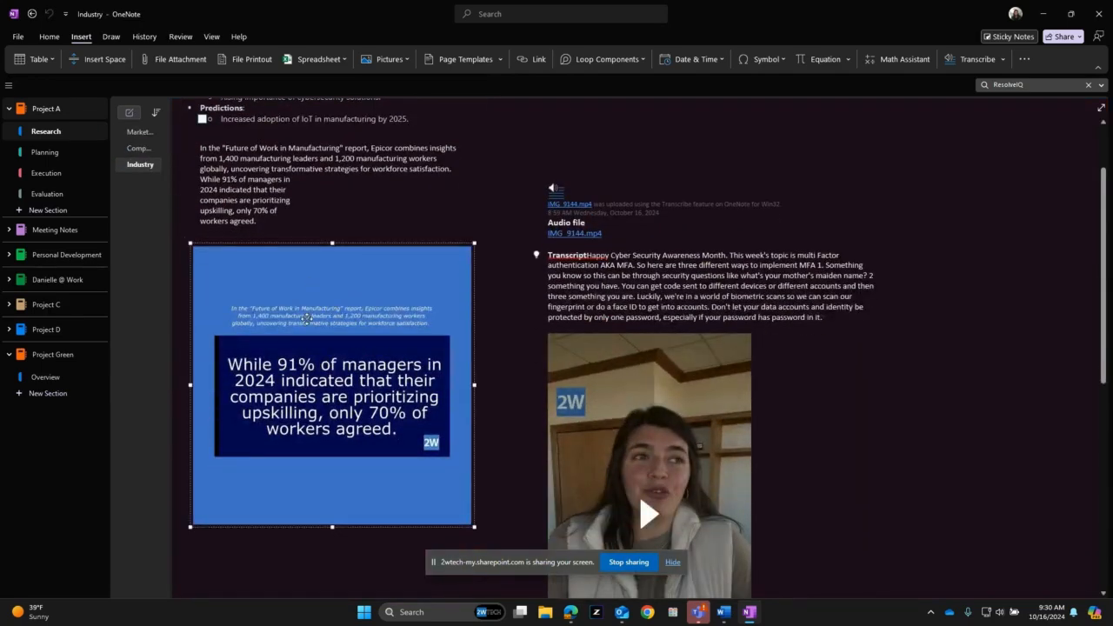
right_click(346, 303)
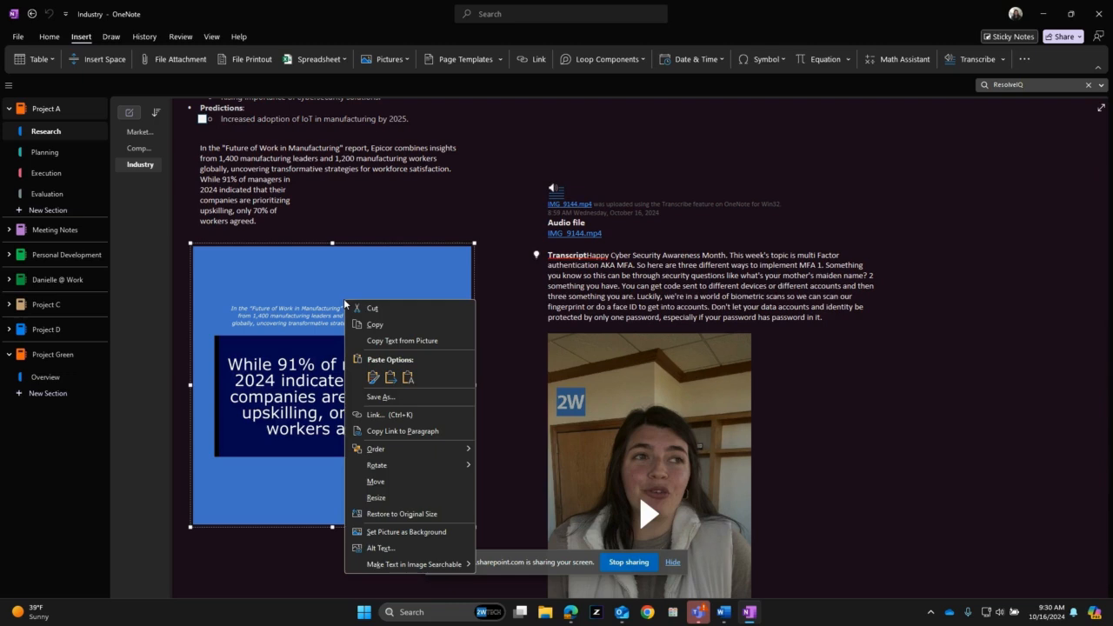
click(409, 342)
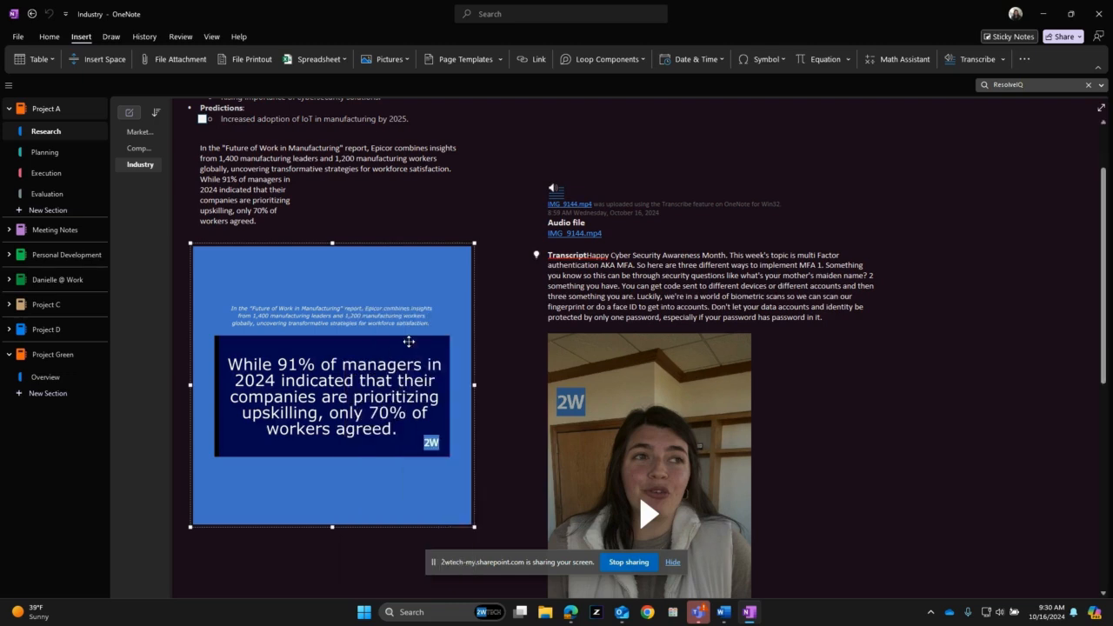
Paste the copied picture text on a new line below the paragraph ending "workers agreed.".
scroll(409, 342, up, 2)
click(280, 304)
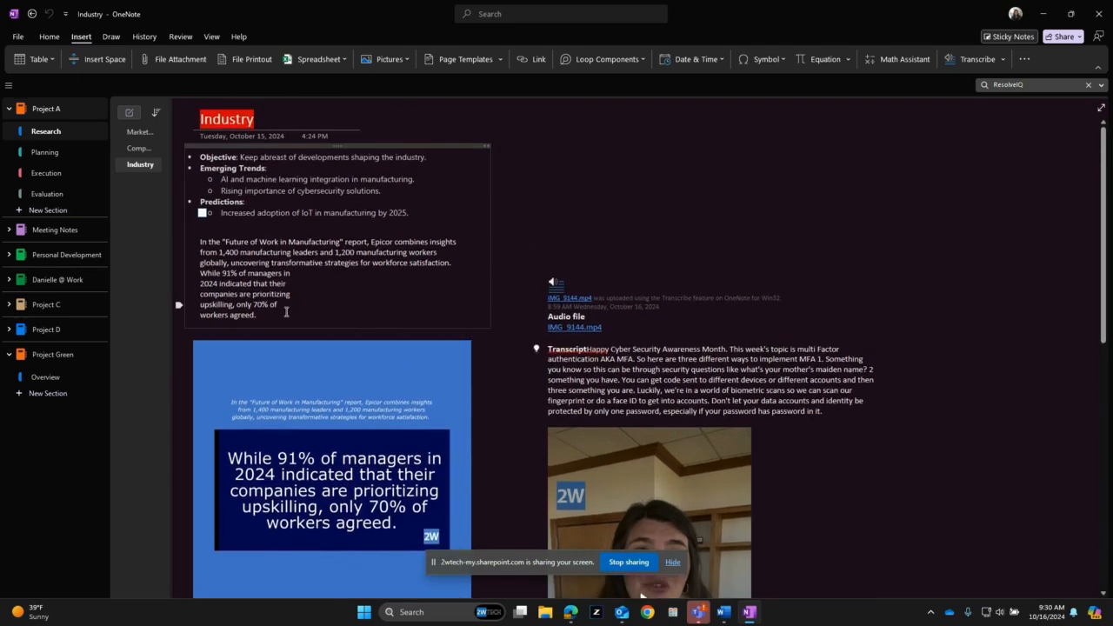
click(275, 314)
key(Return)
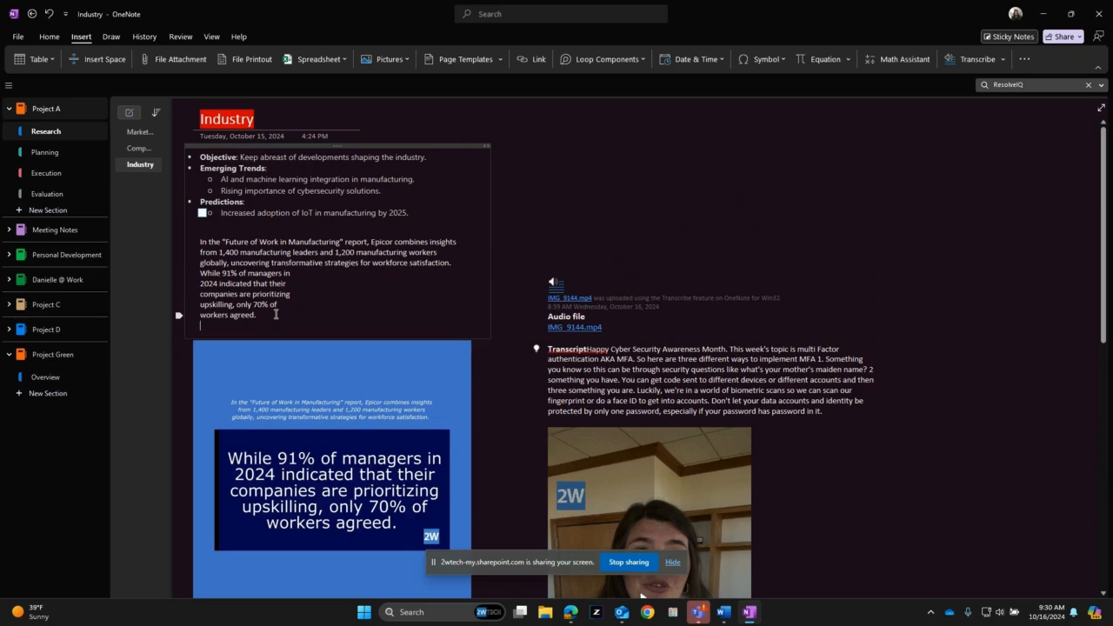
key(ctrl+v)
scroll(322, 387, down, 2)
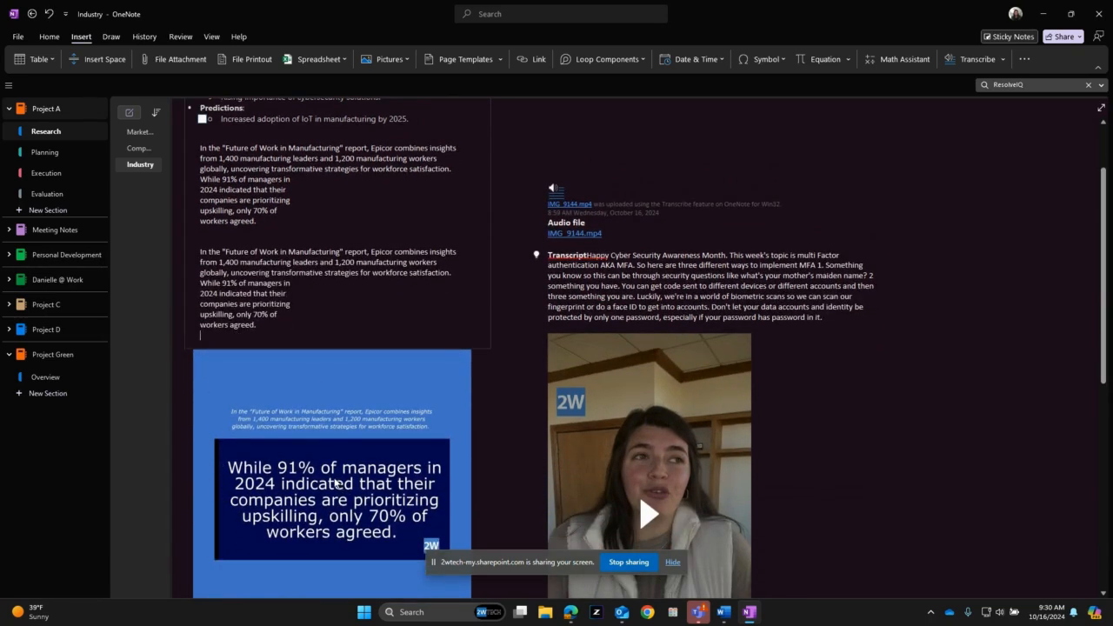
scroll(363, 435, up, 2)
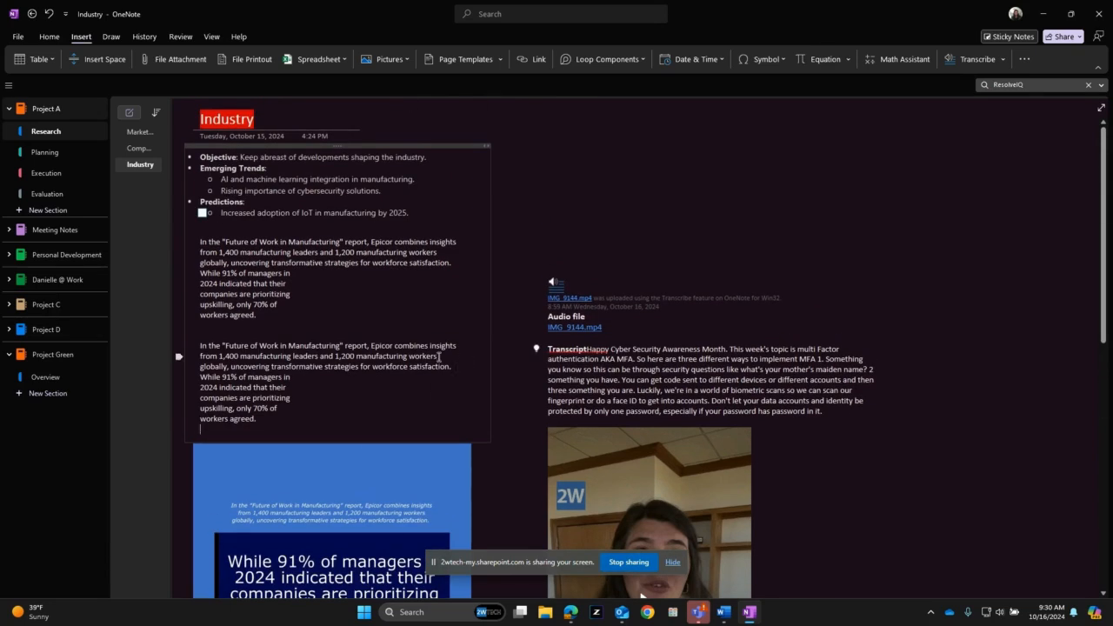
click(541, 158)
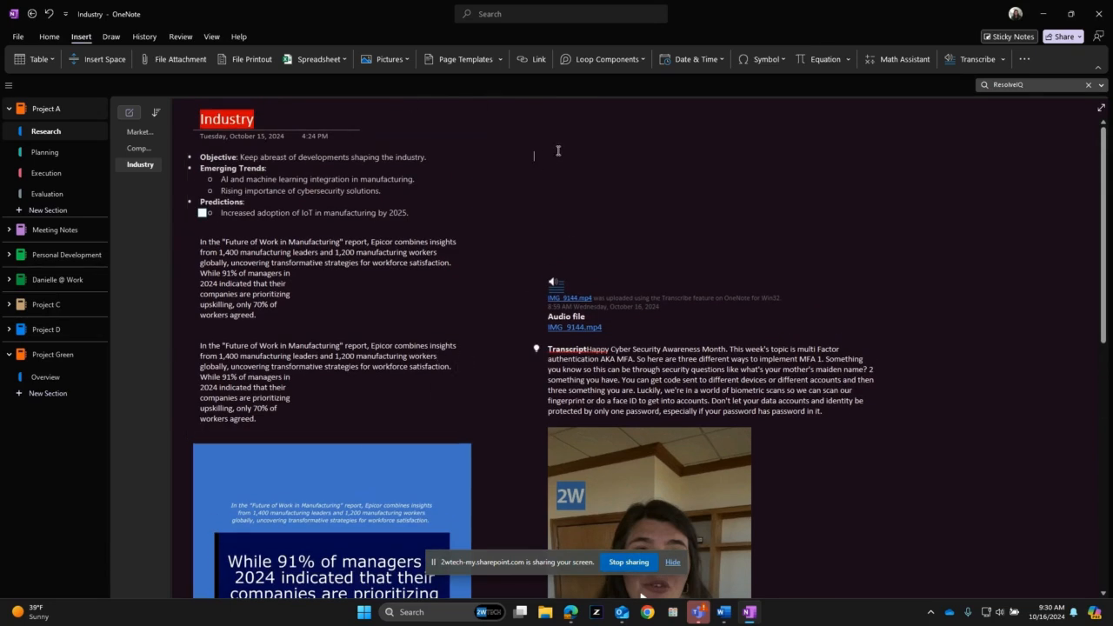
Open the transcription for IMG_9144.mp4 and examine it alongside the video on the Industry page.
click(971, 60)
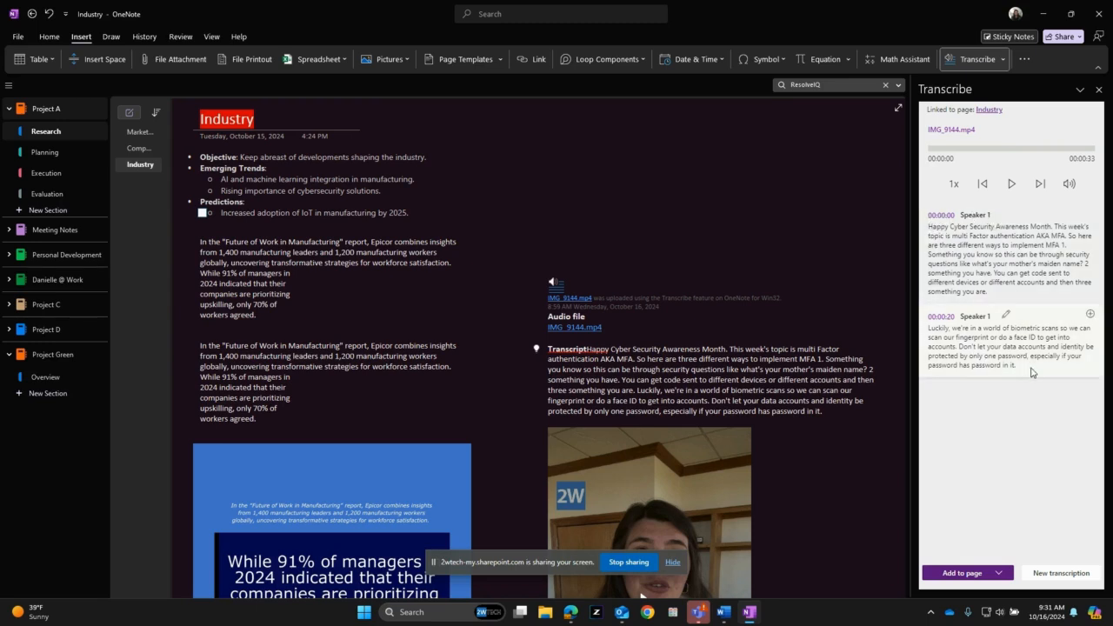
scroll(796, 357, down, 2)
scroll(746, 410, down, 4)
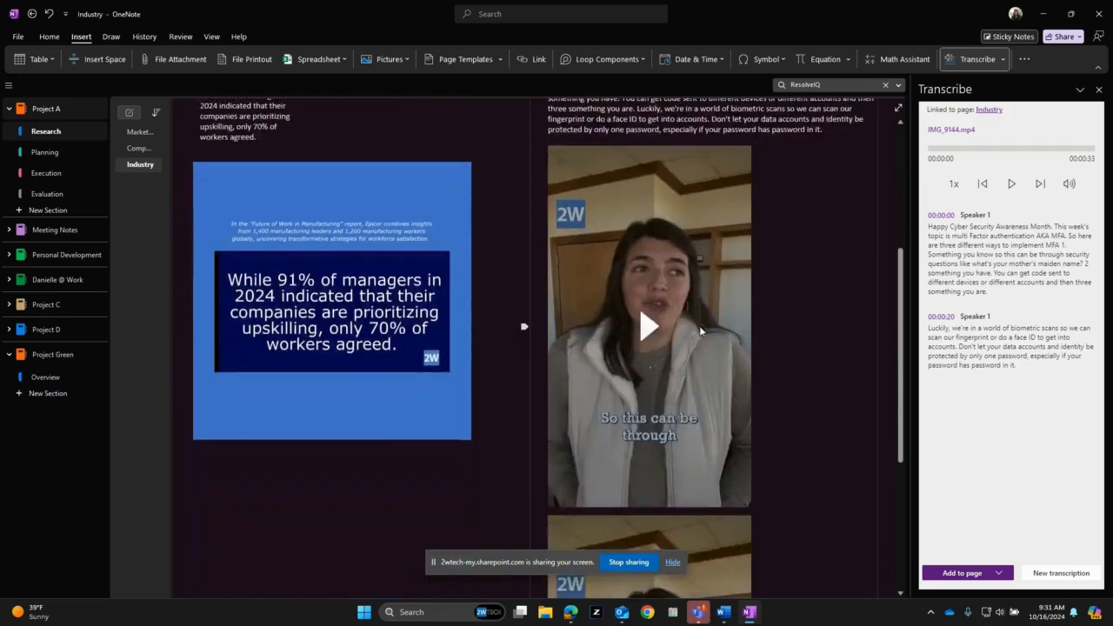
scroll(660, 442, up, 6)
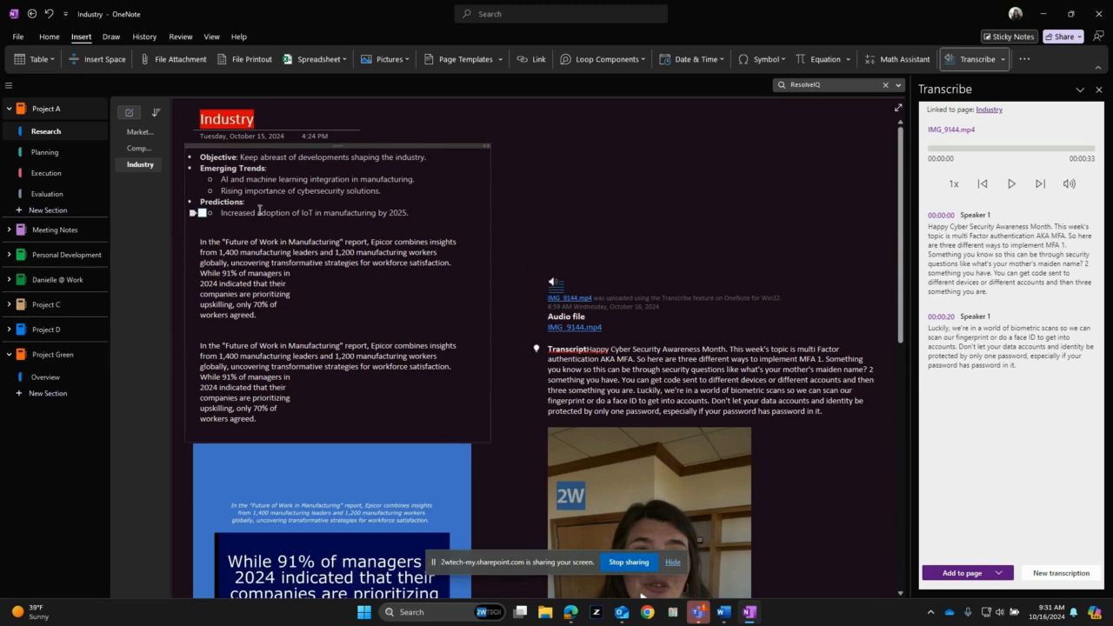
Tag the line "AI and machine learning integration in manufacturing." under Emerging Trends as Idea.
drag(221, 178, 422, 177)
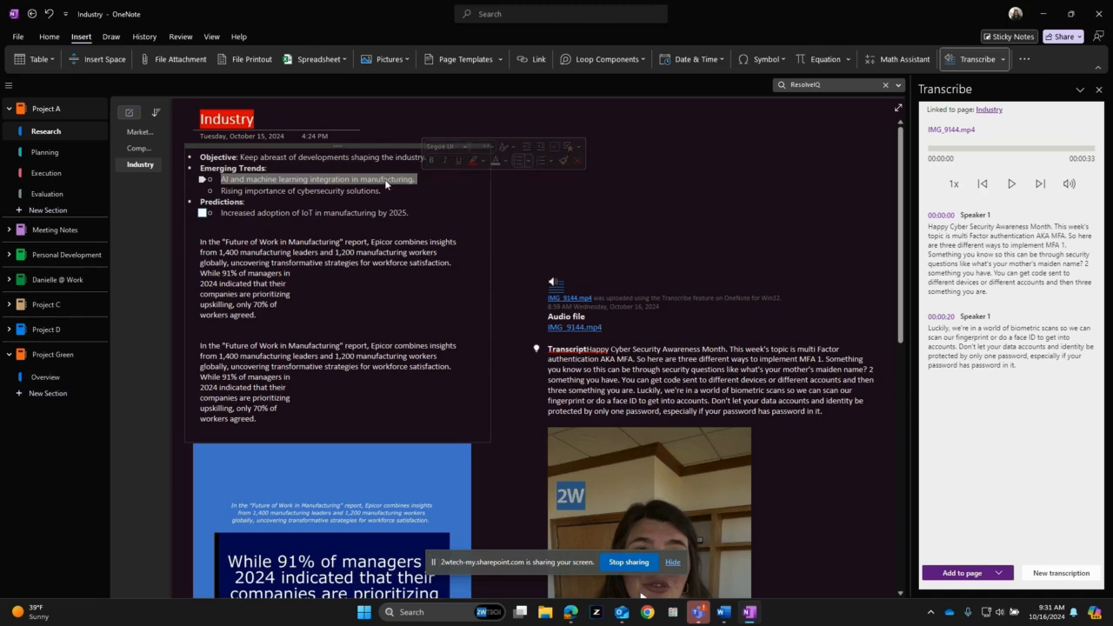
right_click(387, 180)
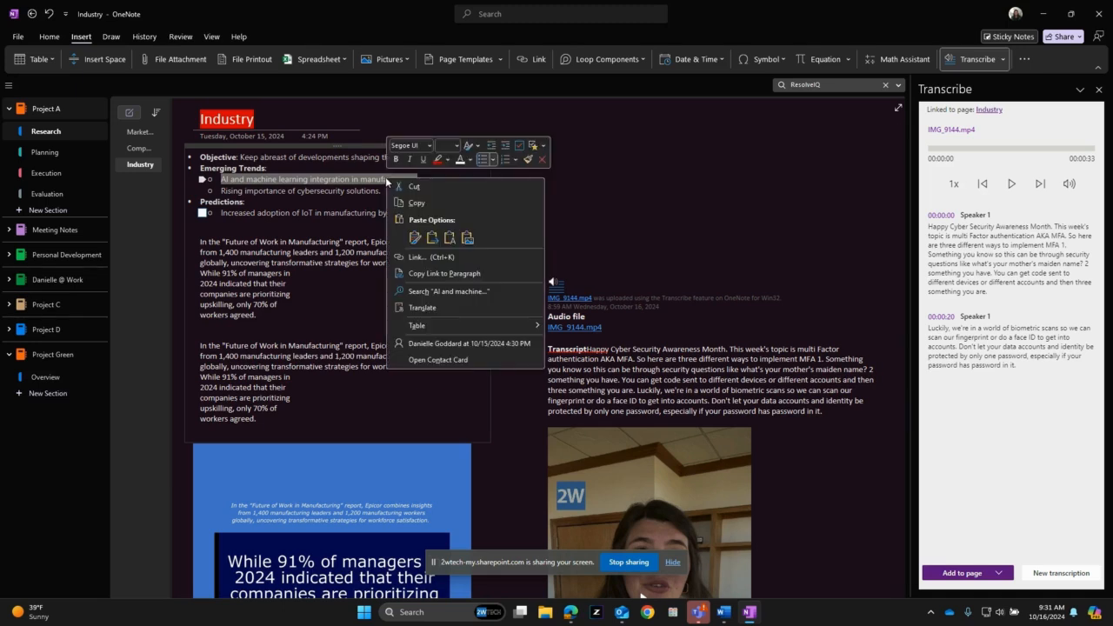
click(544, 147)
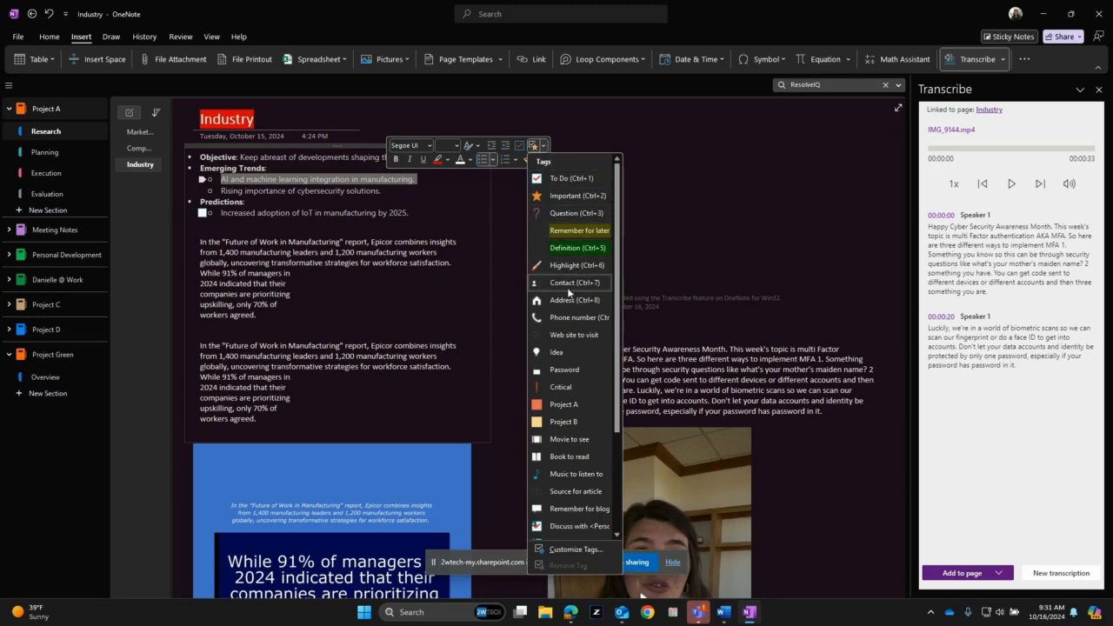
click(576, 353)
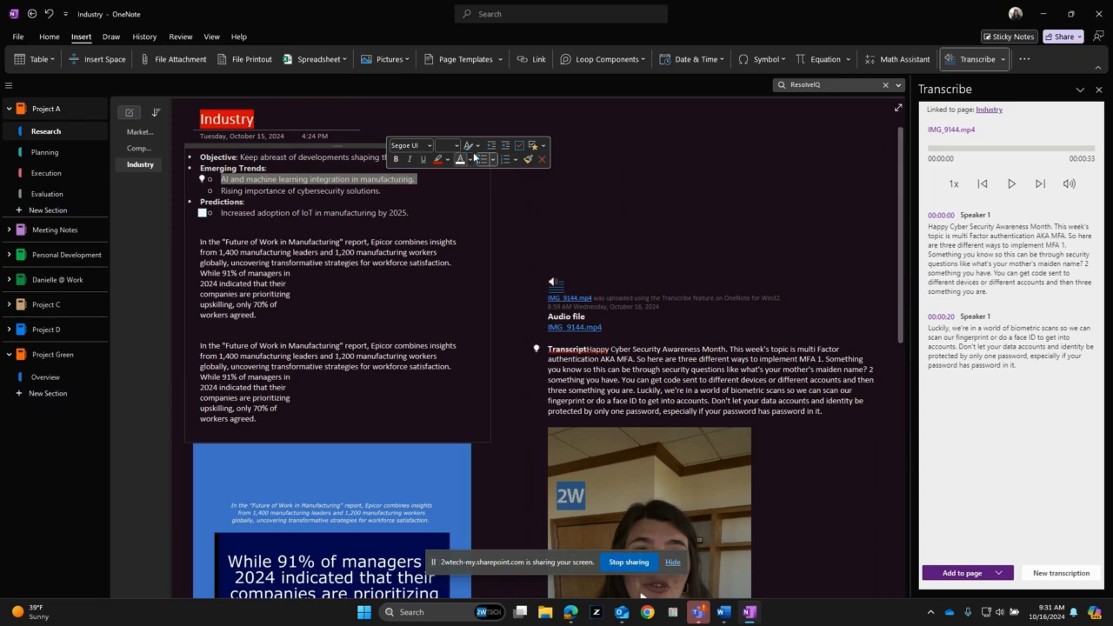
click(544, 146)
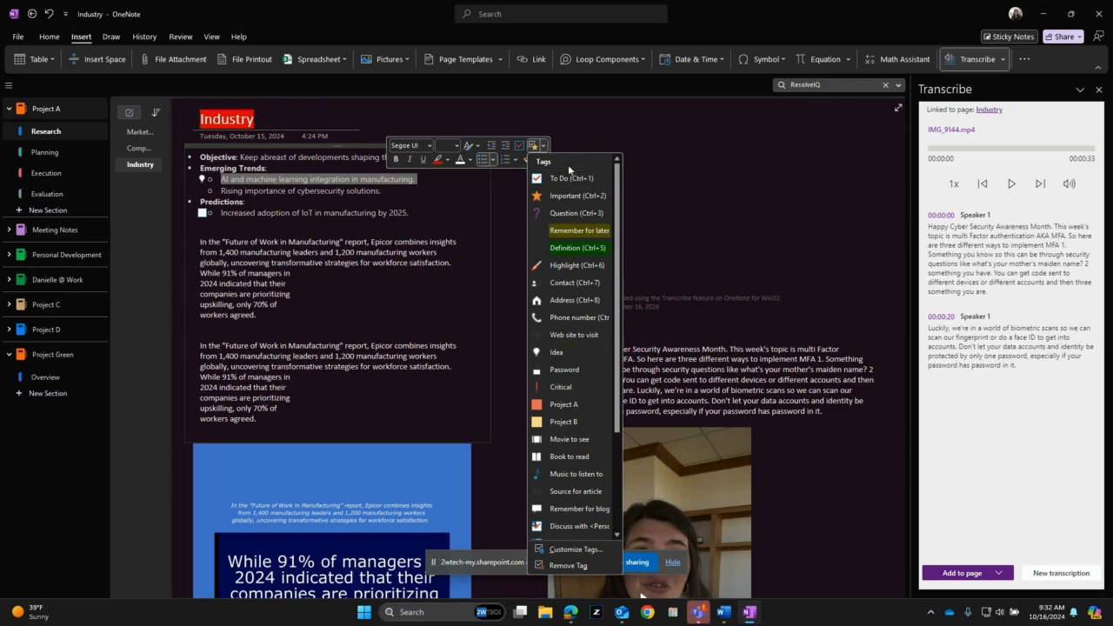
scroll(572, 195, down, 3)
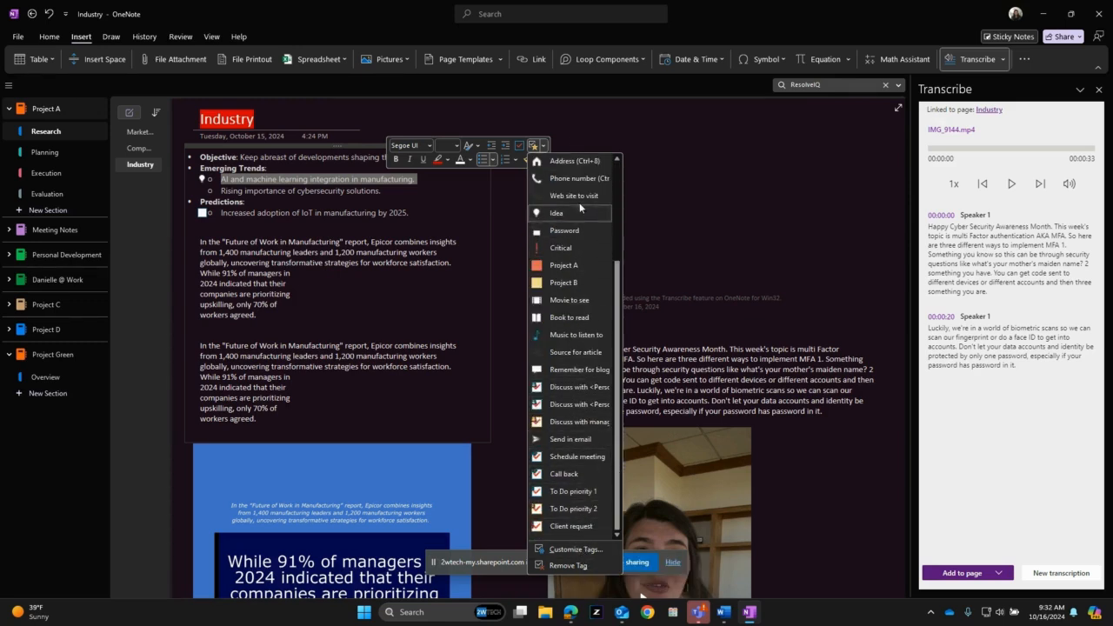
click(575, 127)
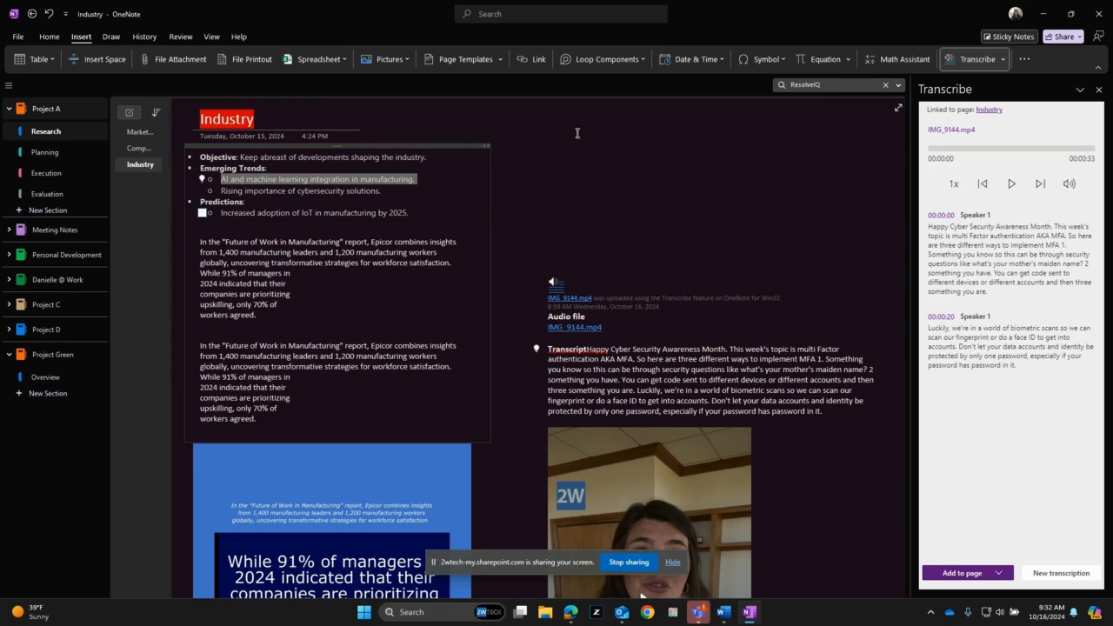
Open the Solution Overview page in Meeting Notes from the search results for ResolveIQ.
click(808, 84)
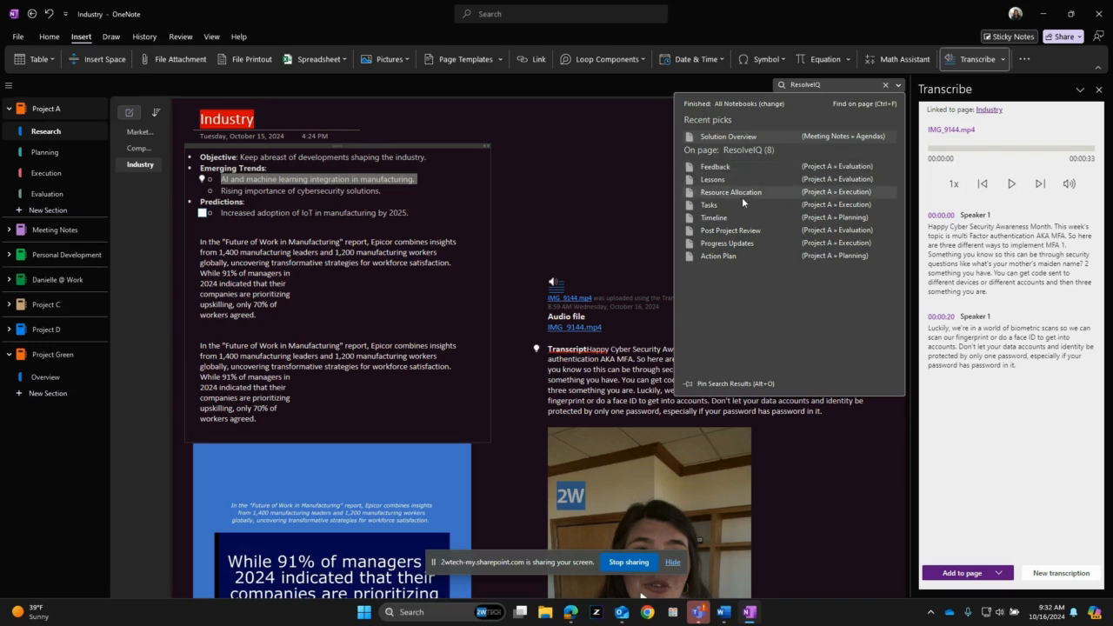
click(763, 136)
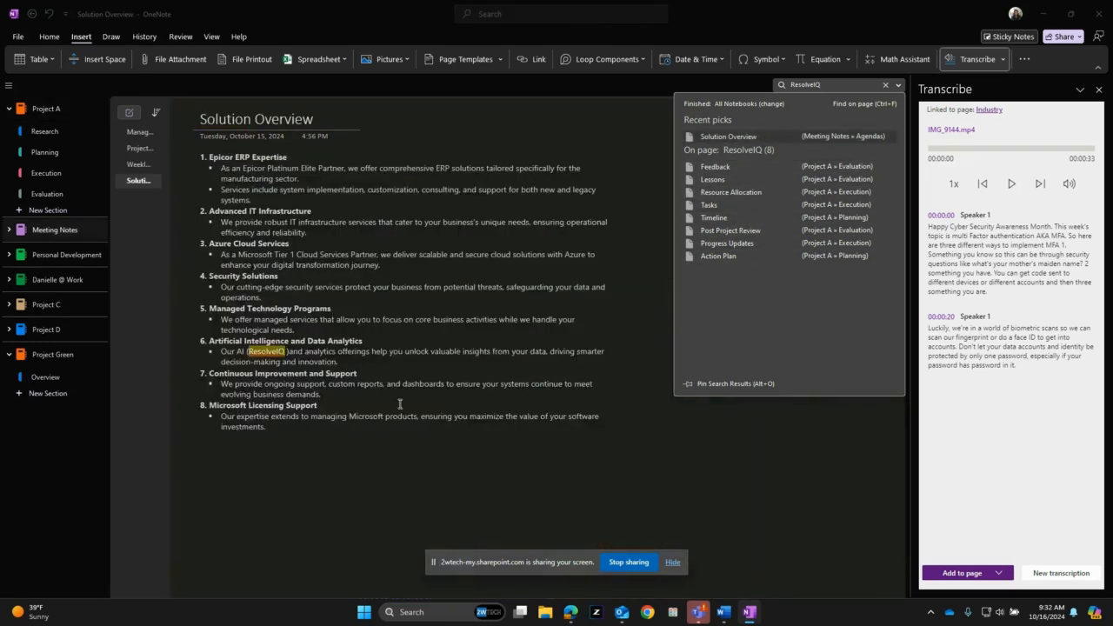